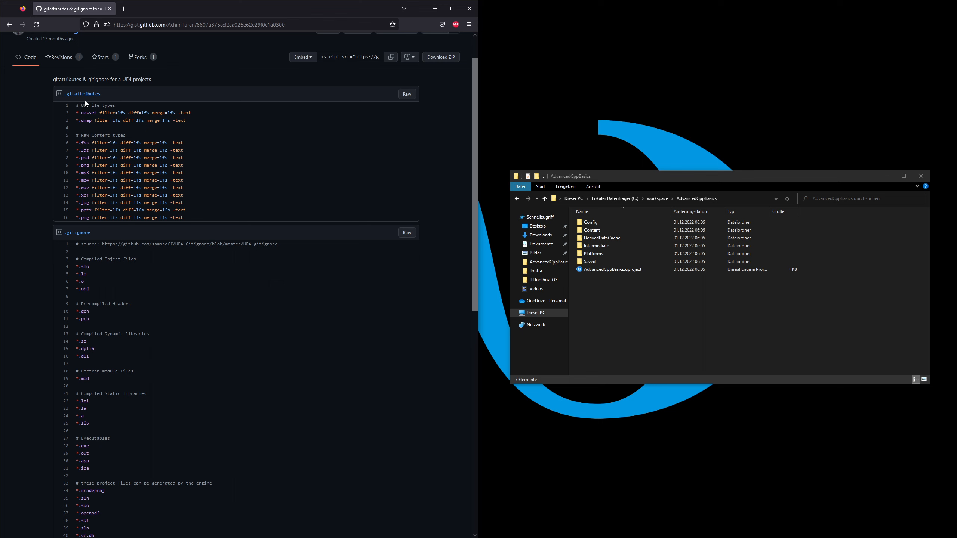
Save the gist's raw .gitattributes file into the AdvancedCppBasics folder, removing the "index" prefix from its file name.
{"action": "right_click", "coordinate": [85, 94]}
{"action": "left_click", "coordinate": [309, 99]}
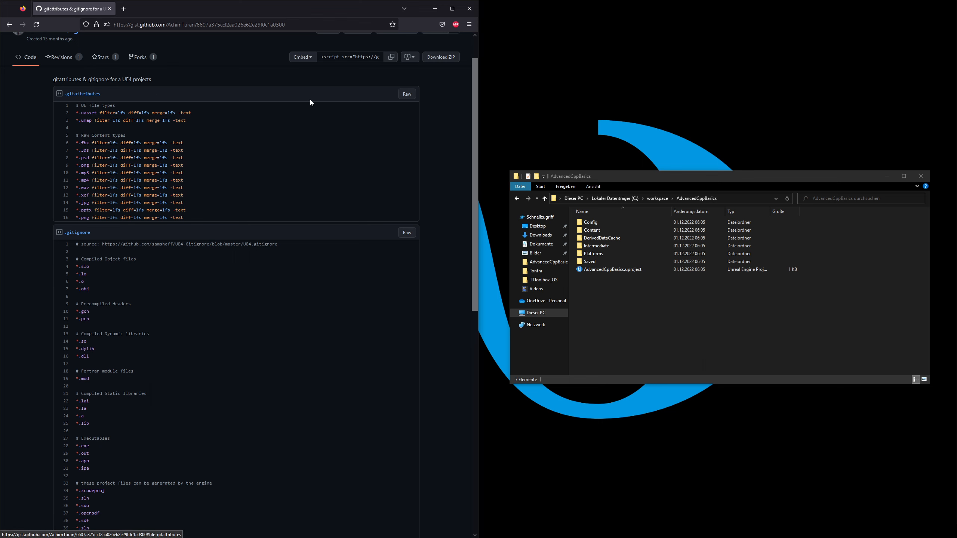
{"action": "right_click", "coordinate": [403, 93]}
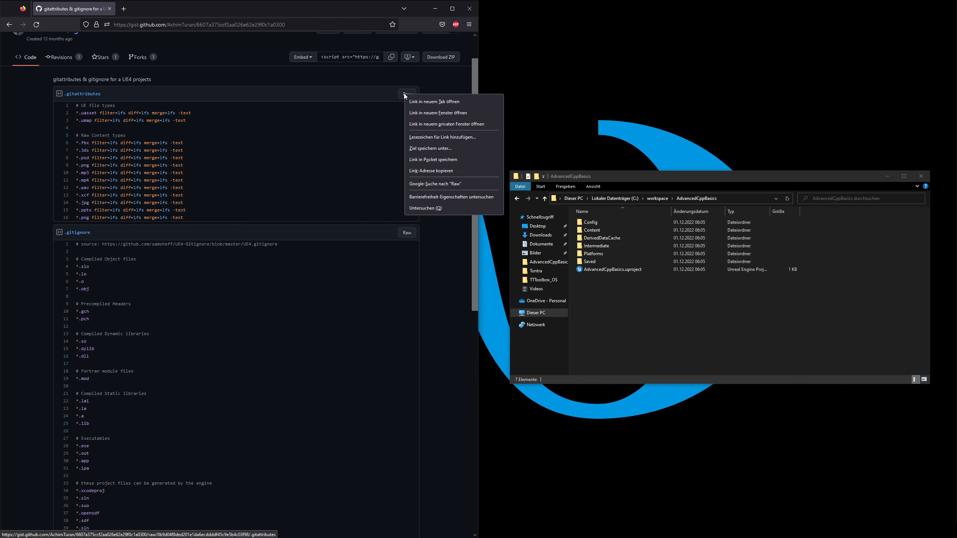
{"action": "left_click", "coordinate": [413, 148]}
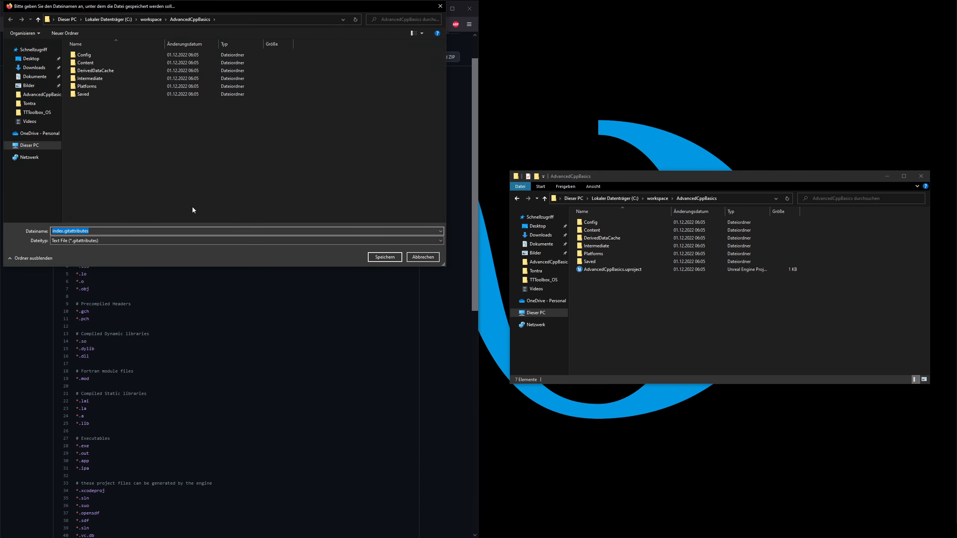
{"action": "key", "text": "Home"}
{"action": "key", "text": "Delete"}
{"action": "key", "text": "Delete"}
{"action": "key", "text": "Delete"}
{"action": "key", "text": "Delete"}
{"action": "key", "text": "Delete"}
{"action": "key", "text": "Delete"}
{"action": "type", "text": "."}
{"action": "left_click", "coordinate": [387, 256]}
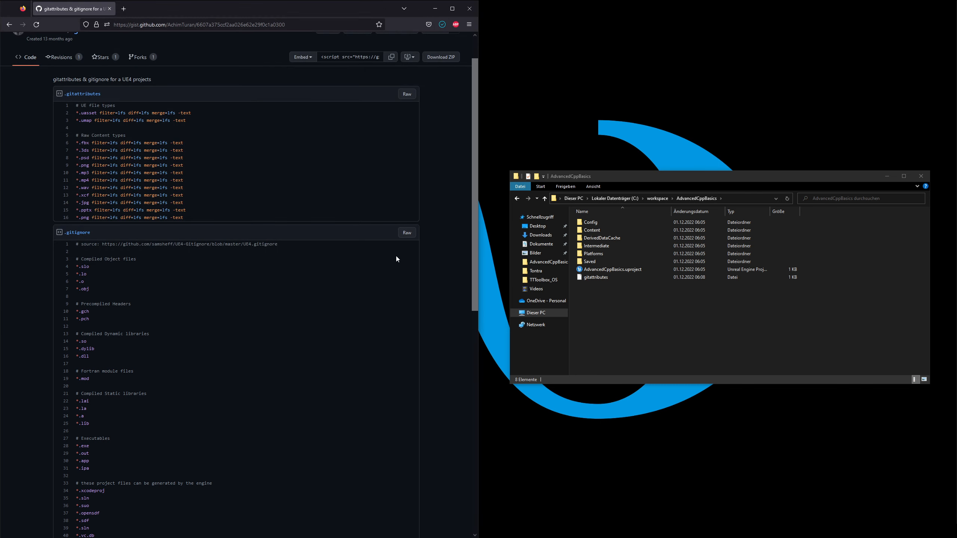
Save the gist's raw .gitignore file into the AdvancedCppBasics folder, removing the "index" prefix from its file name.
{"action": "right_click", "coordinate": [406, 235]}
{"action": "left_click", "coordinate": [414, 293]}
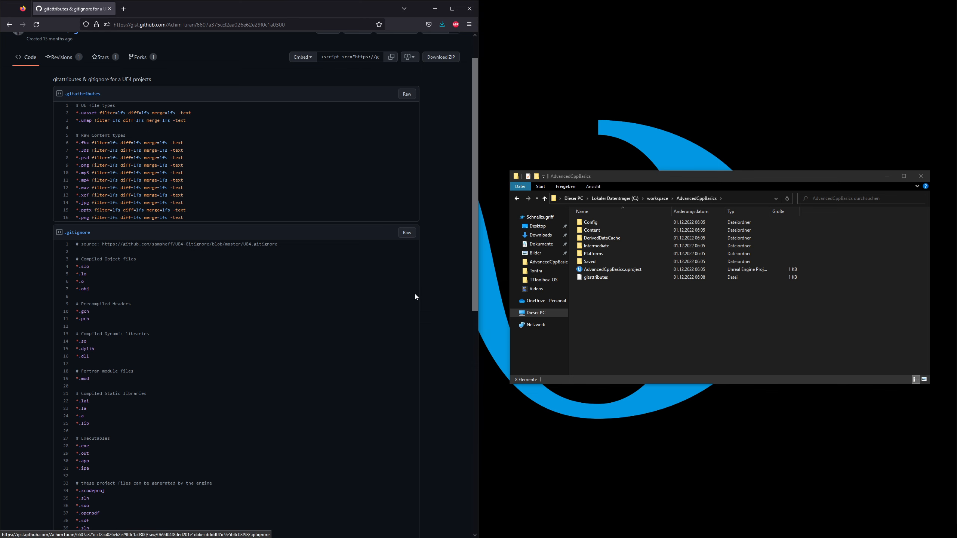
{"action": "key", "text": "Home"}
{"action": "key", "text": "Delete"}
{"action": "key", "text": "Delete"}
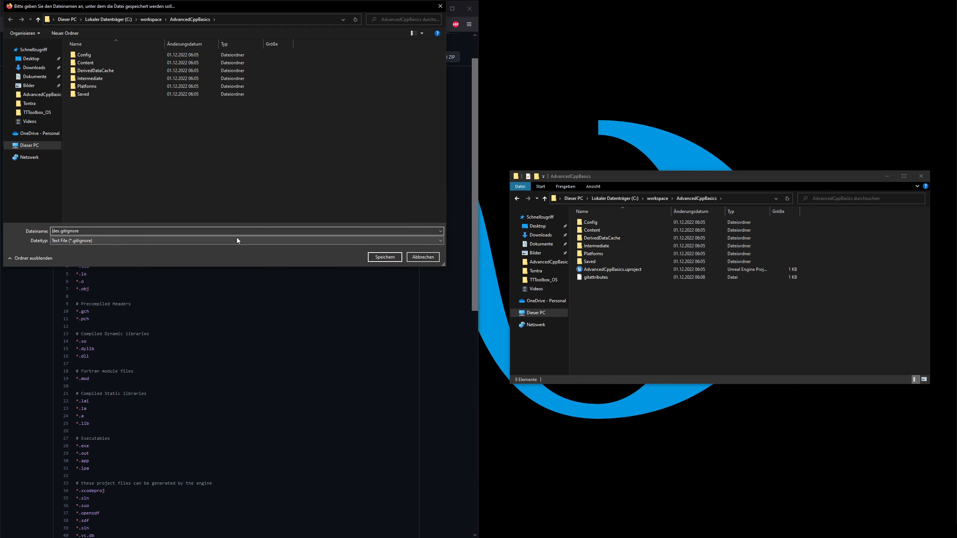
{"action": "key", "text": "Delete"}
{"action": "key", "text": "Delete"}
{"action": "key", "text": "Delete"}
{"action": "key", "text": "Return"}
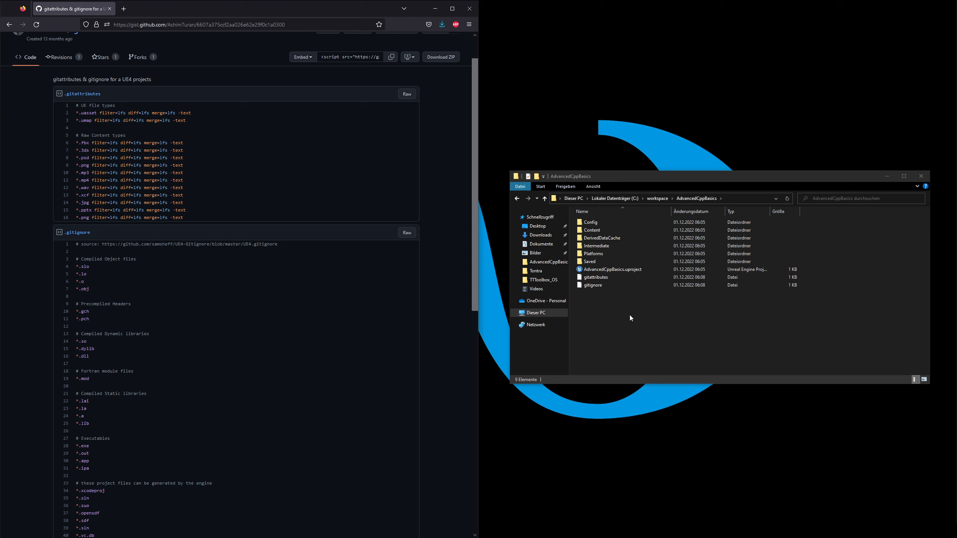
Rename the downloaded gitignore file in the project folder to .gitignore.
{"action": "left_click", "coordinate": [601, 288]}
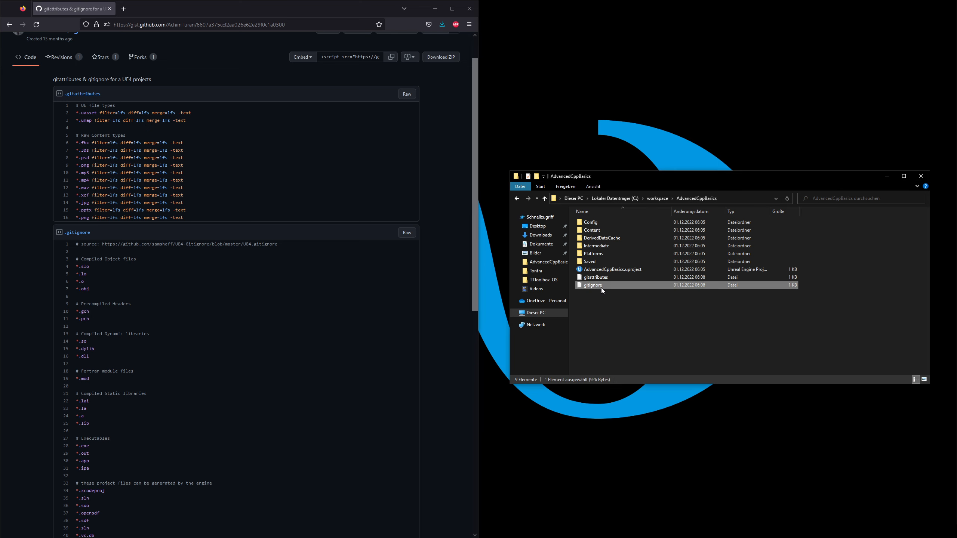
{"action": "key", "text": "F2"}
{"action": "key", "text": "Home"}
{"action": "type", "text": "."}
{"action": "key", "text": "Return"}
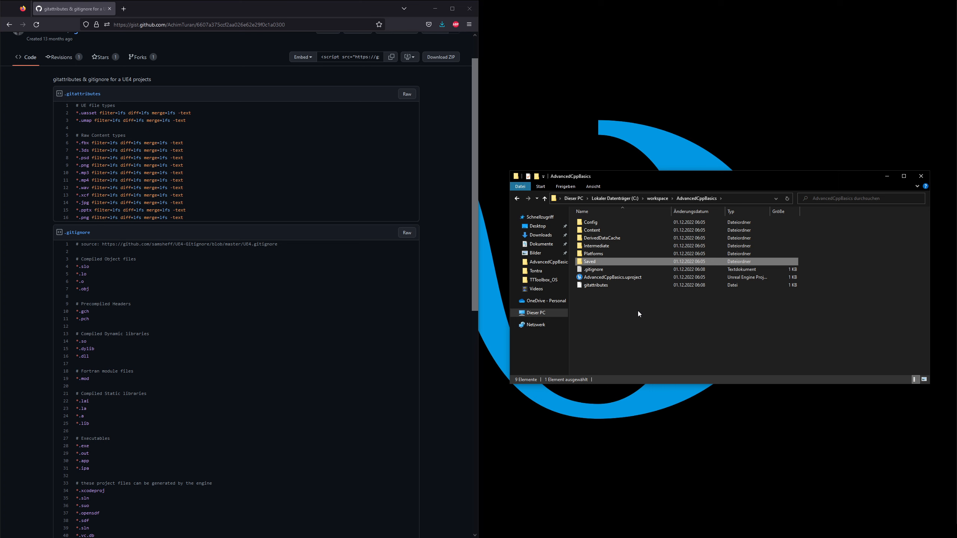
Rename the downloaded gitattributes file in the project folder to .gitattributes.
{"action": "key", "text": "End"}
{"action": "key", "text": "F2"}
{"action": "key", "text": "Home"}
{"action": "type", "text": "."}
{"action": "key", "text": "Return"}
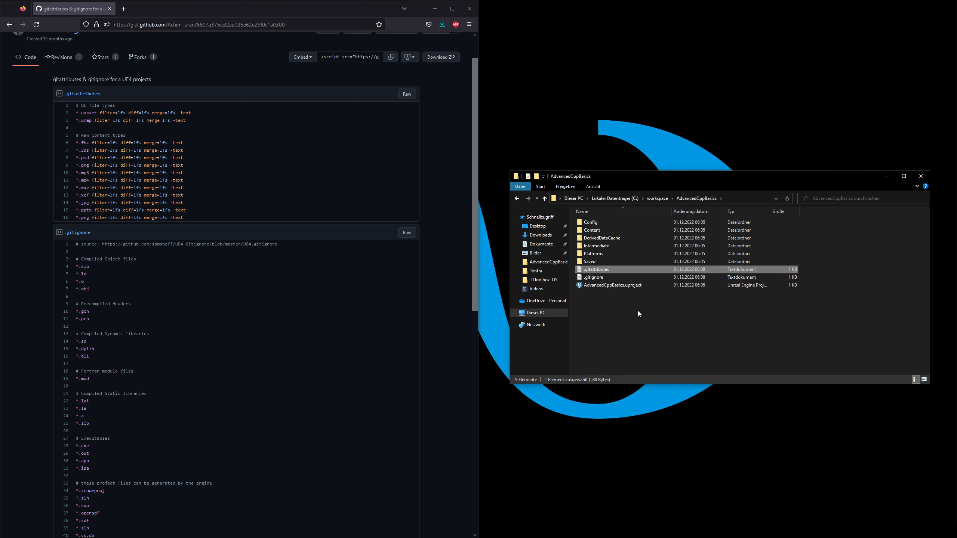
Examine the project folder's files, the LFS file types in .gitattributes and the ignore rules in .gitignore on the gist page.
{"action": "left_click", "coordinate": [605, 280]}
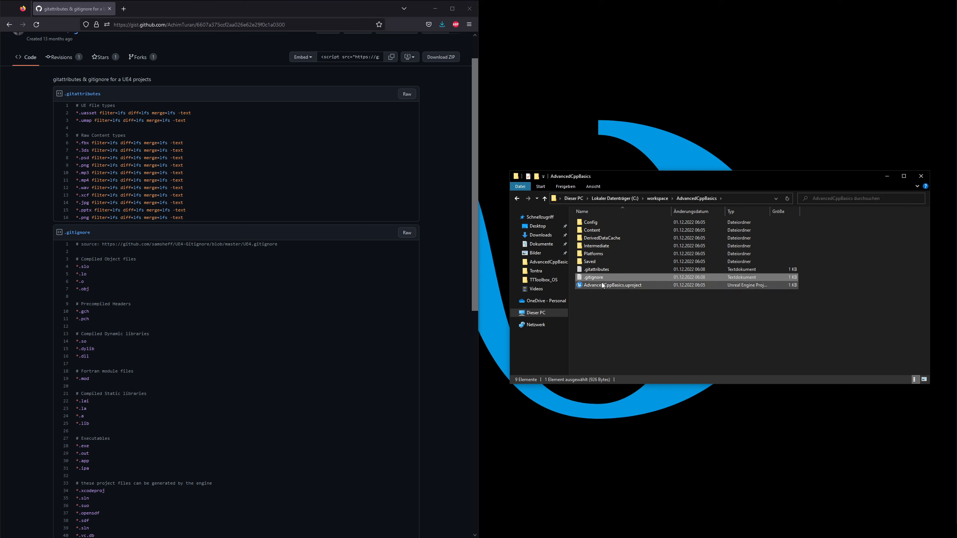
{"action": "left_click", "coordinate": [607, 239]}
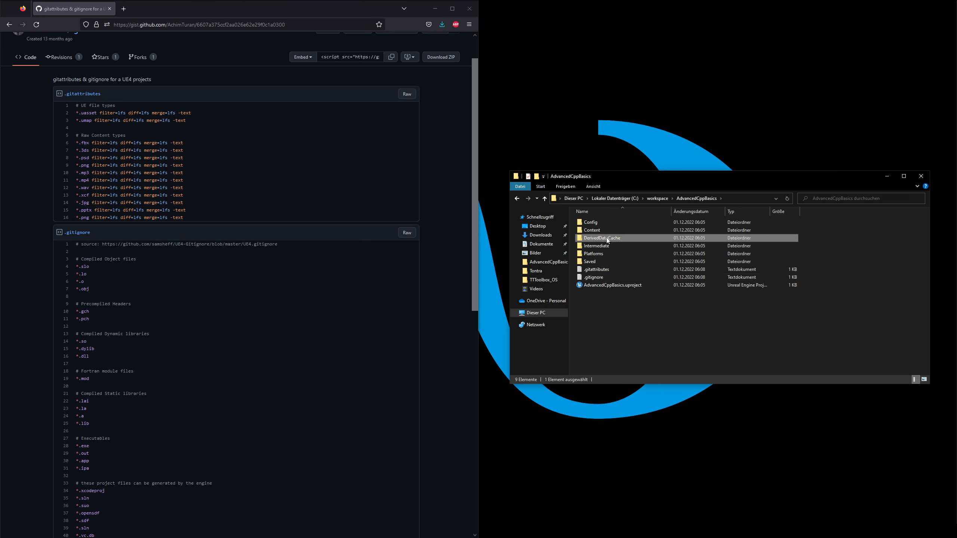
{"action": "left_click", "coordinate": [609, 269]}
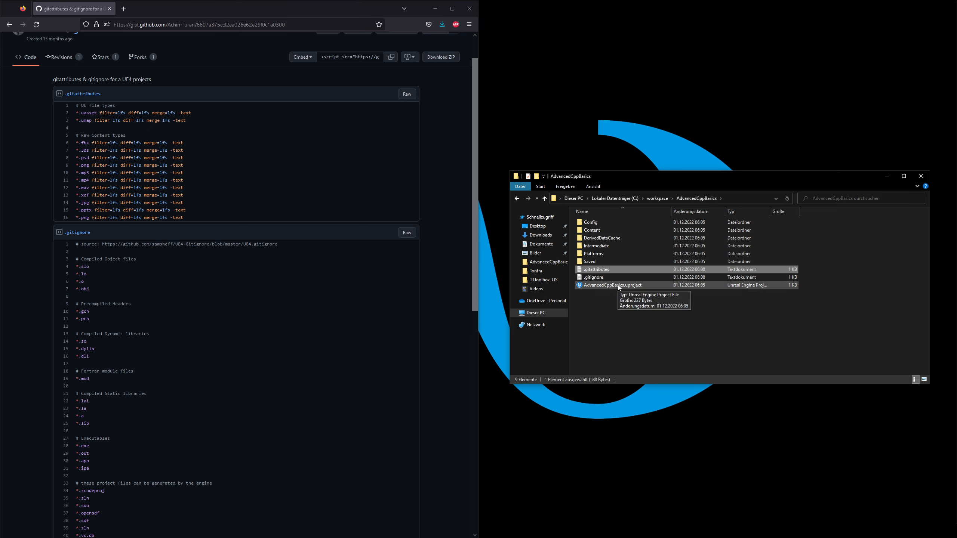
{"action": "left_click_drag", "start_coordinate": [188, 196], "coordinate": [109, 120]}
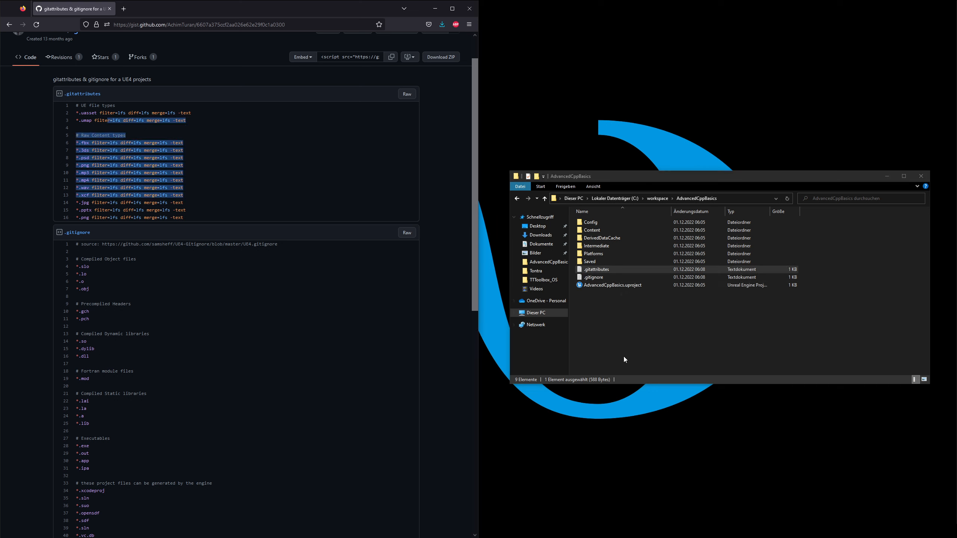
{"action": "left_click", "coordinate": [615, 331]}
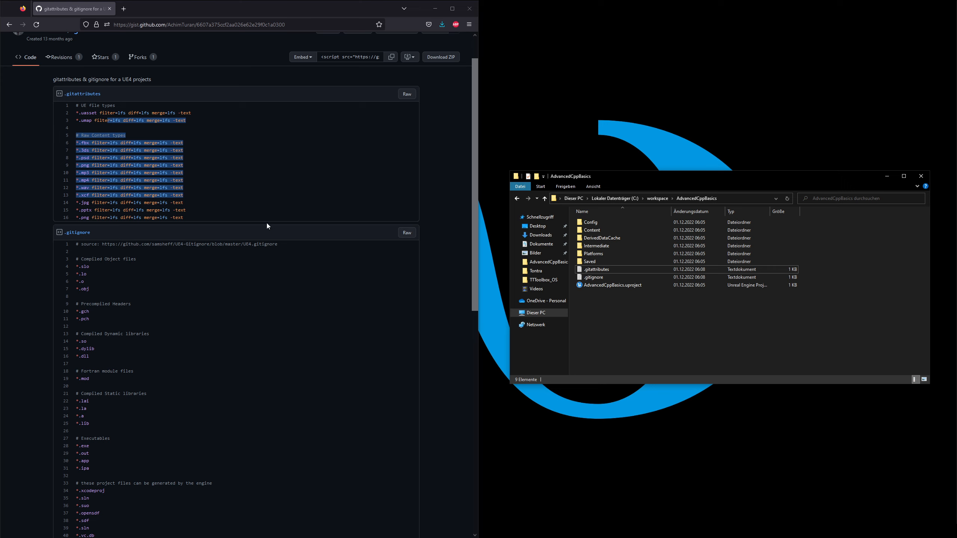
{"action": "scroll", "coordinate": [253, 360], "scroll_direction": "down", "scroll_amount": 10}
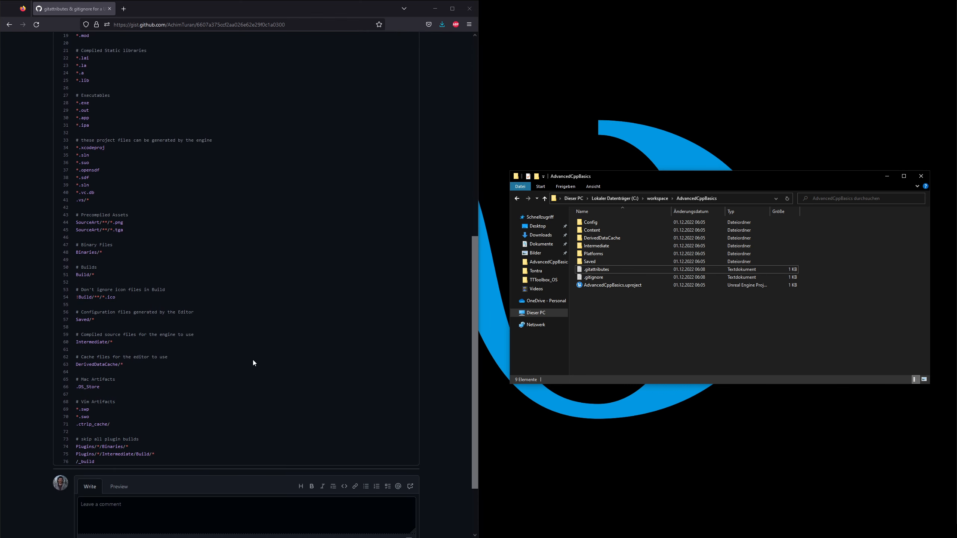
{"action": "scroll", "coordinate": [252, 360], "scroll_direction": "up", "scroll_amount": 12}
{"action": "scroll", "coordinate": [253, 361], "scroll_direction": "down", "scroll_amount": 9}
{"action": "scroll", "coordinate": [241, 308], "scroll_direction": "up", "scroll_amount": 5}
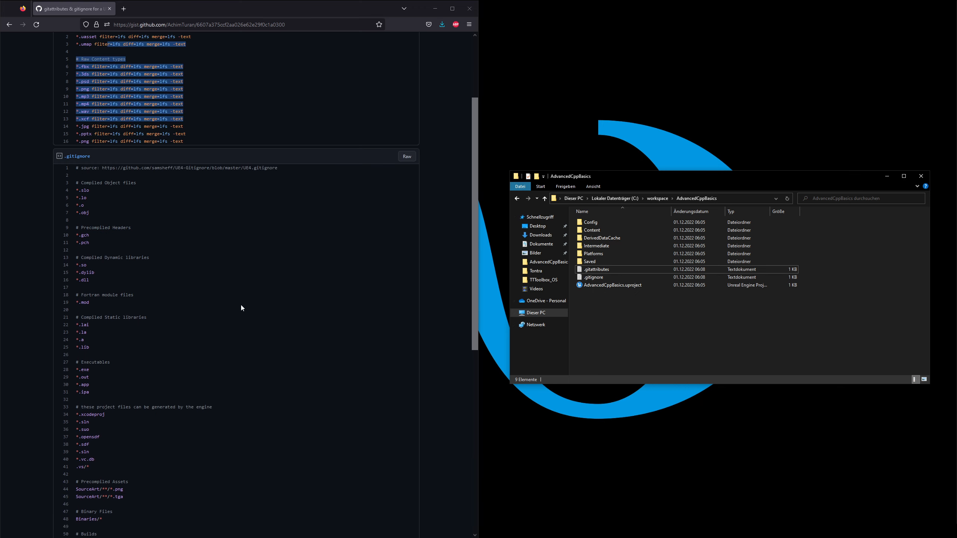
Create a new personal Git repository in C:\workspace\AdvancedCppBasics with Git Extensions.
{"action": "right_click", "coordinate": [616, 321]}
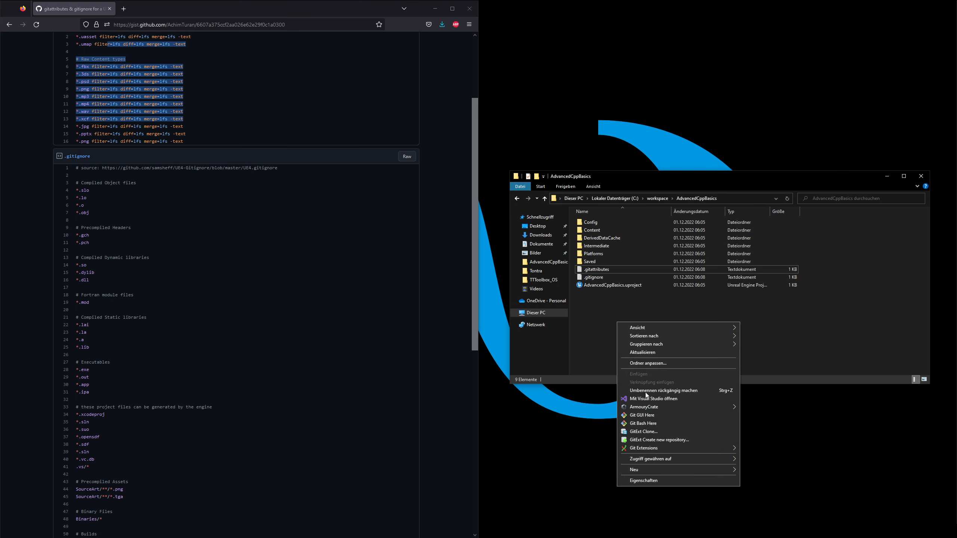
{"action": "left_click", "coordinate": [659, 439]}
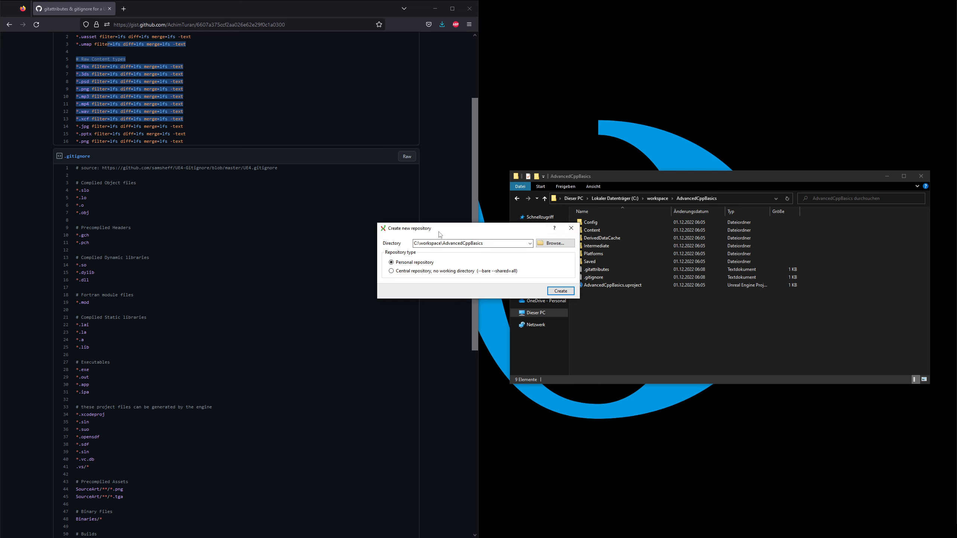
{"action": "left_click_drag", "start_coordinate": [440, 232], "coordinate": [443, 257]}
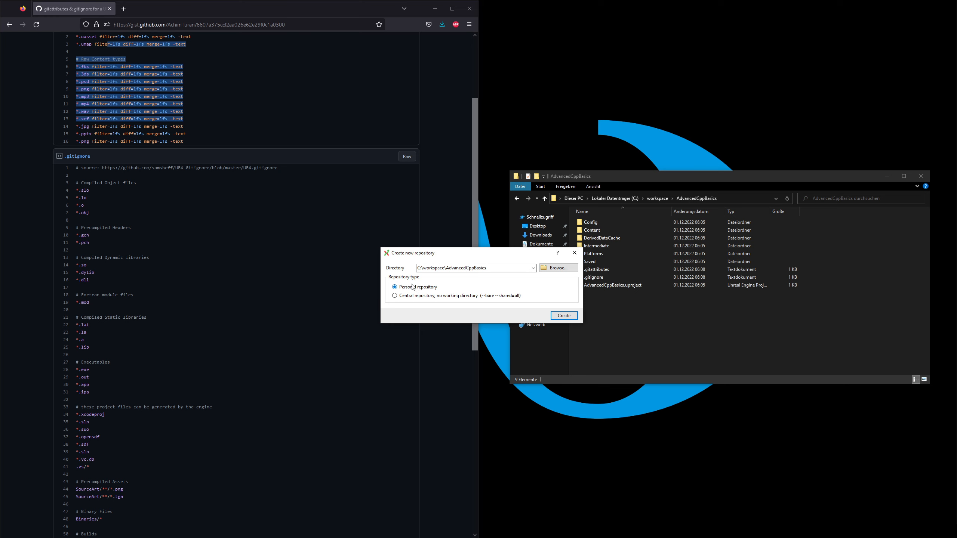
{"action": "left_click", "coordinate": [564, 316]}
{"action": "left_click", "coordinate": [506, 300]}
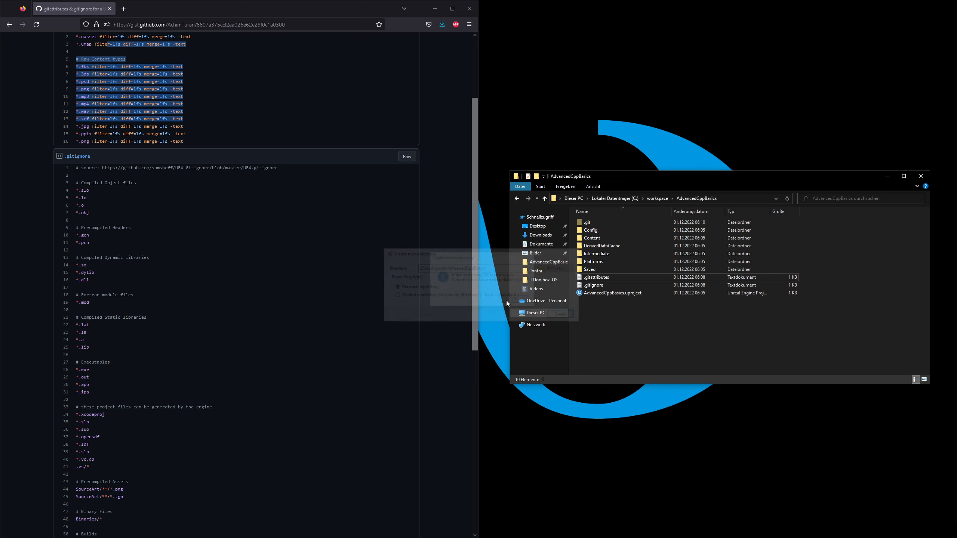
Open the Git Extensions commit window for the project folder and stage only .gitattributes and .gitignore.
{"action": "right_click", "coordinate": [591, 330]}
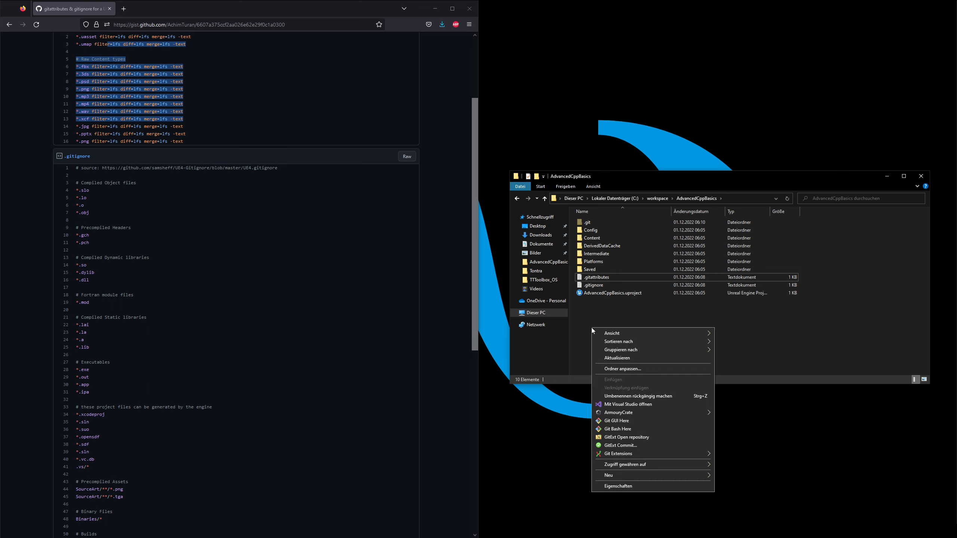
{"action": "left_click", "coordinate": [613, 446]}
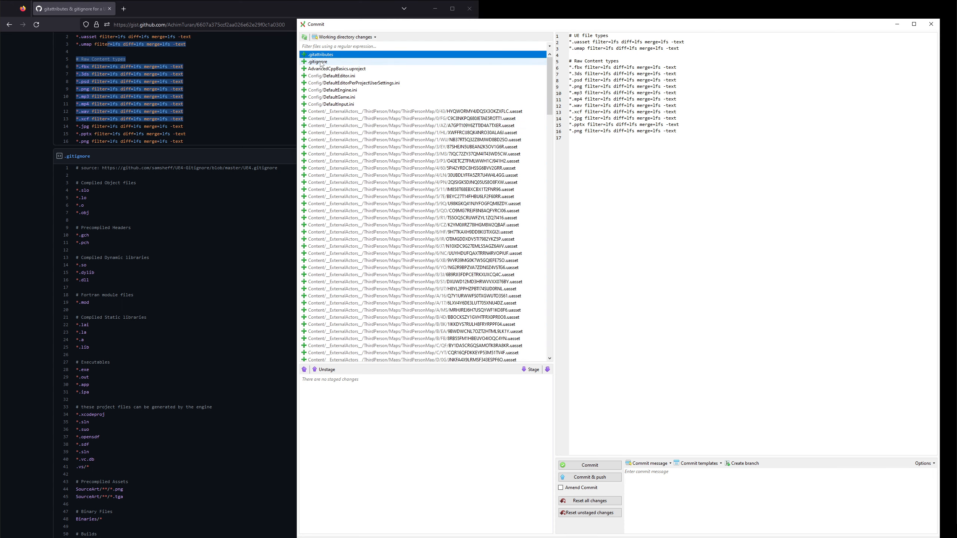
{"action": "left_click", "coordinate": [321, 62]}
{"action": "left_click", "coordinate": [333, 54], "text": "shift"}
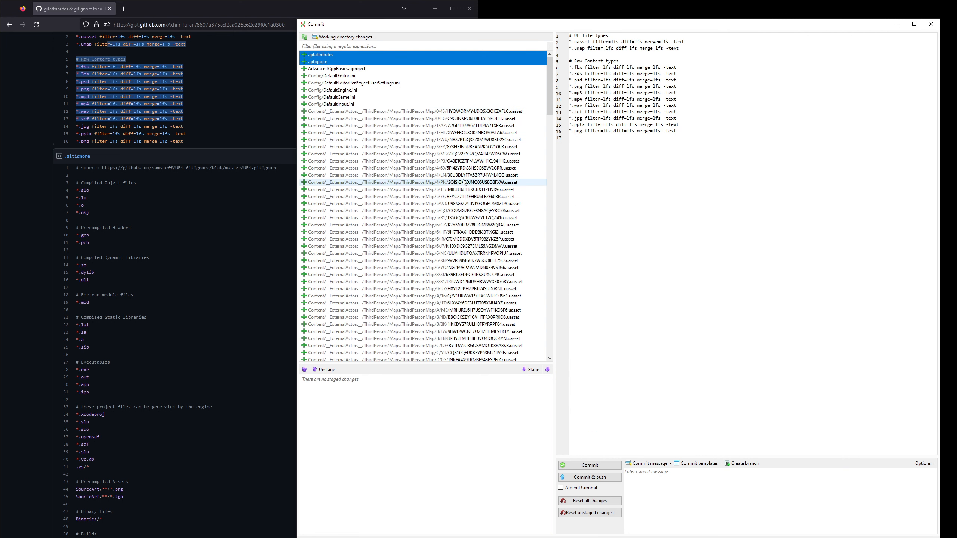
{"action": "left_click", "coordinate": [326, 63]}
{"action": "left_click", "coordinate": [332, 55]}
{"action": "left_click", "coordinate": [336, 62], "text": "shift"}
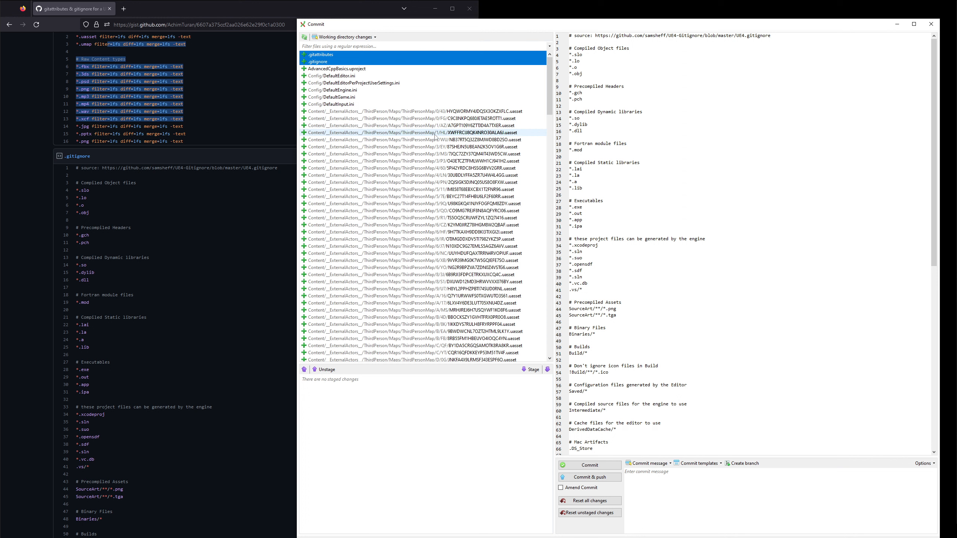
{"action": "key", "text": "s"}
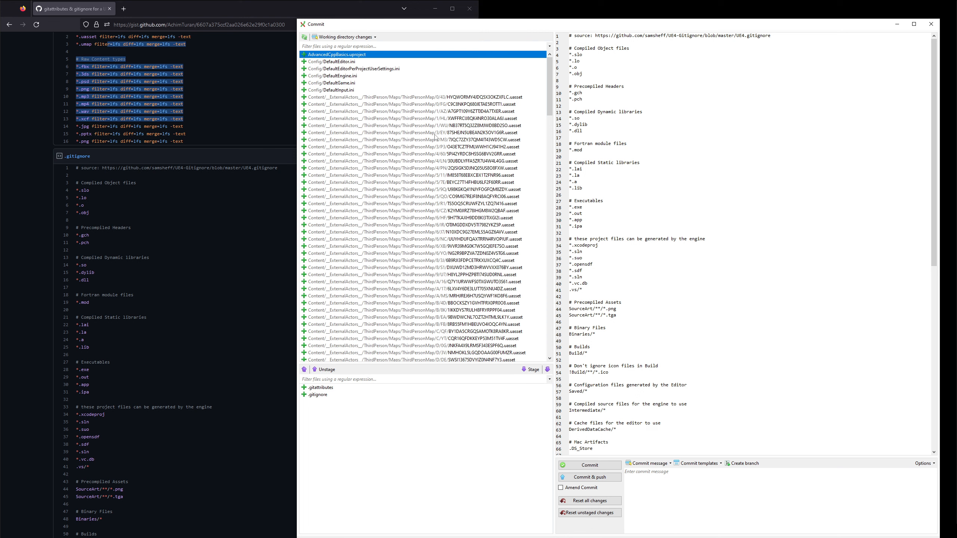
Commit the two staged files with the message "Initial repository setup" and dismiss the process report.
{"action": "left_click", "coordinate": [654, 499]}
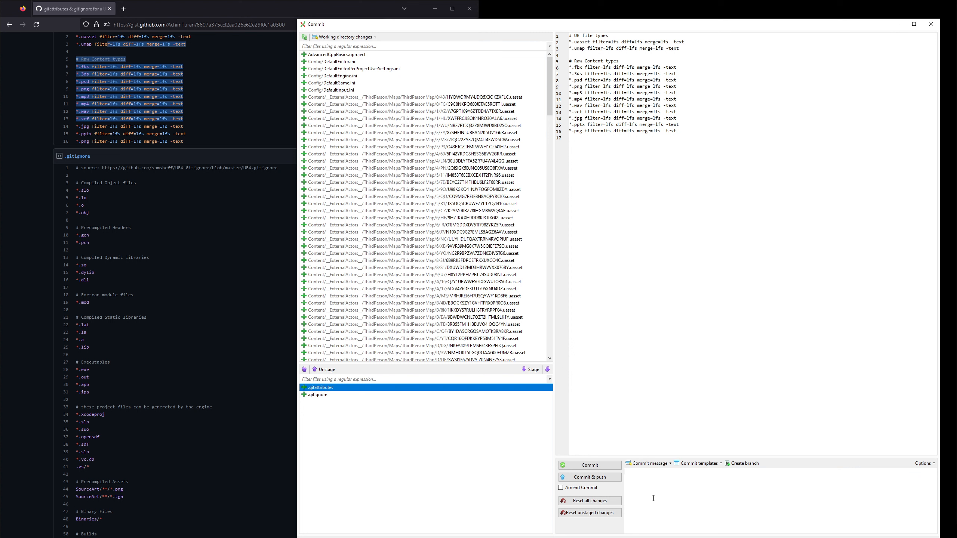
{"action": "type", "text": "Initial repos"}
{"action": "key", "text": "BackSpace"}
{"action": "key", "text": "BackSpace"}
{"action": "key", "text": "BackSpace"}
{"action": "key", "text": "BackSpace"}
{"action": "type", "text": "itory setup"}
{"action": "left_click", "coordinate": [612, 467]}
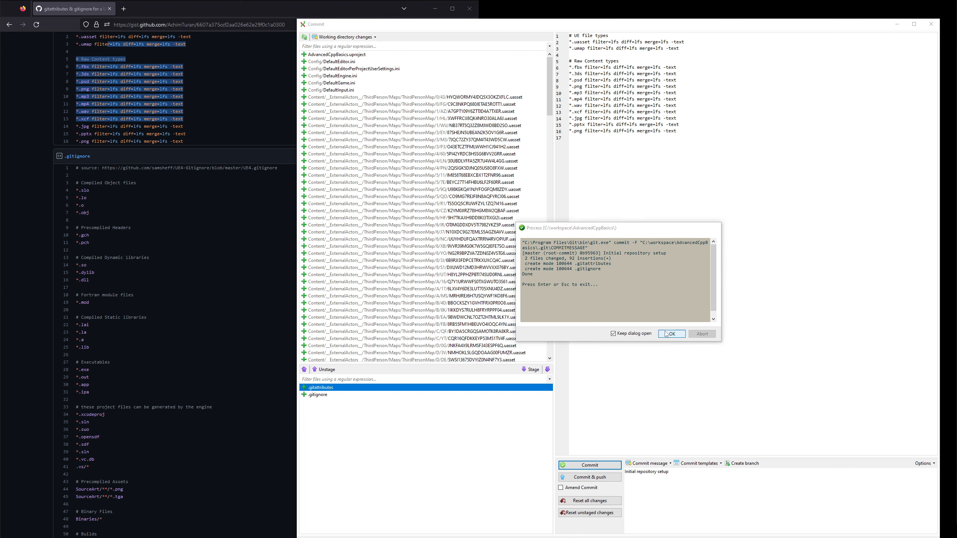
{"action": "left_click", "coordinate": [666, 333]}
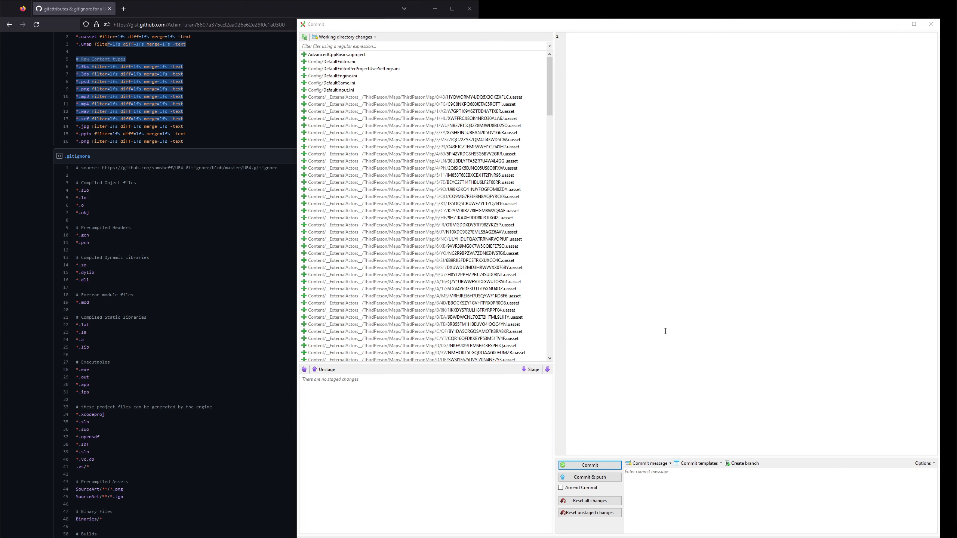
Stage all remaining working directory changes of the Unreal project.
{"action": "left_click", "coordinate": [435, 189]}
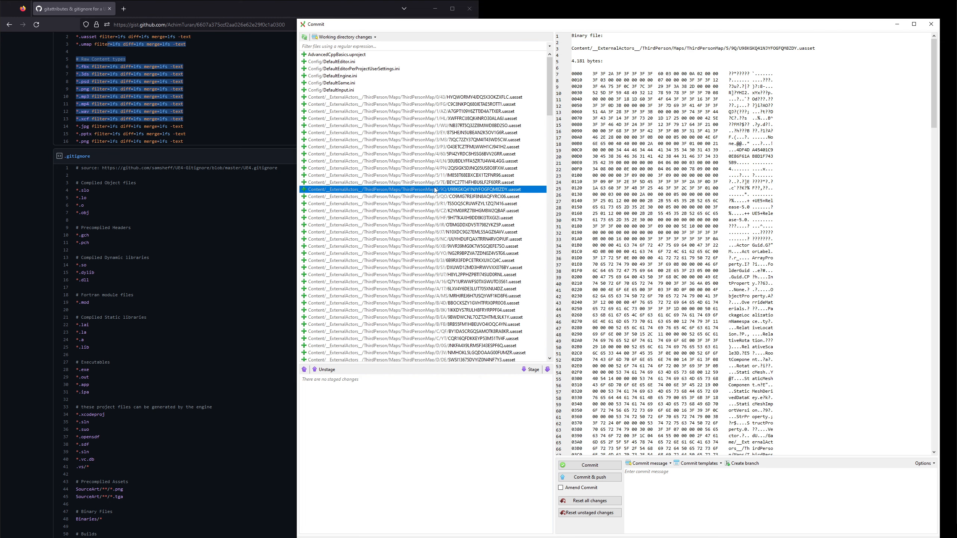
{"action": "scroll", "coordinate": [430, 226], "scroll_direction": "down", "scroll_amount": 20}
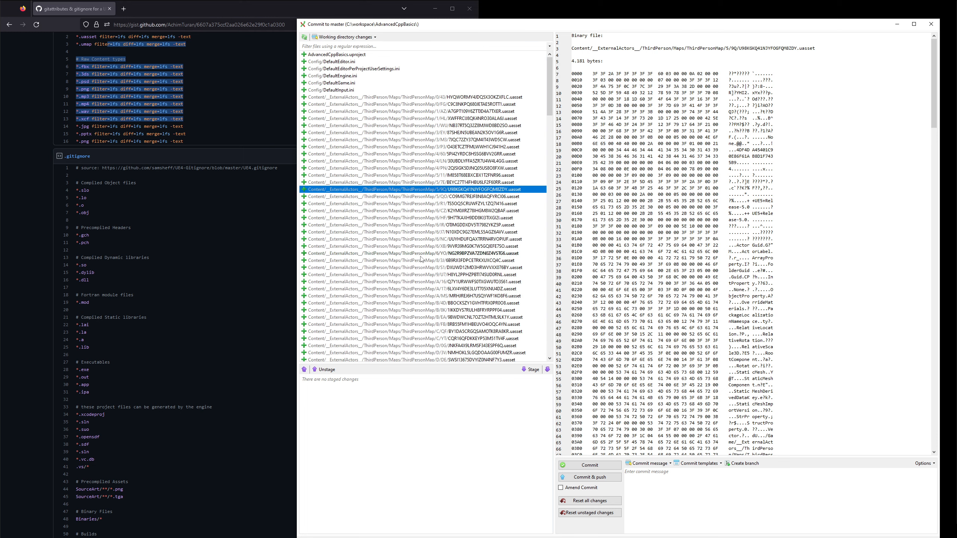
{"action": "scroll", "coordinate": [421, 260], "scroll_direction": "down", "scroll_amount": 7}
{"action": "left_click", "coordinate": [420, 189]}
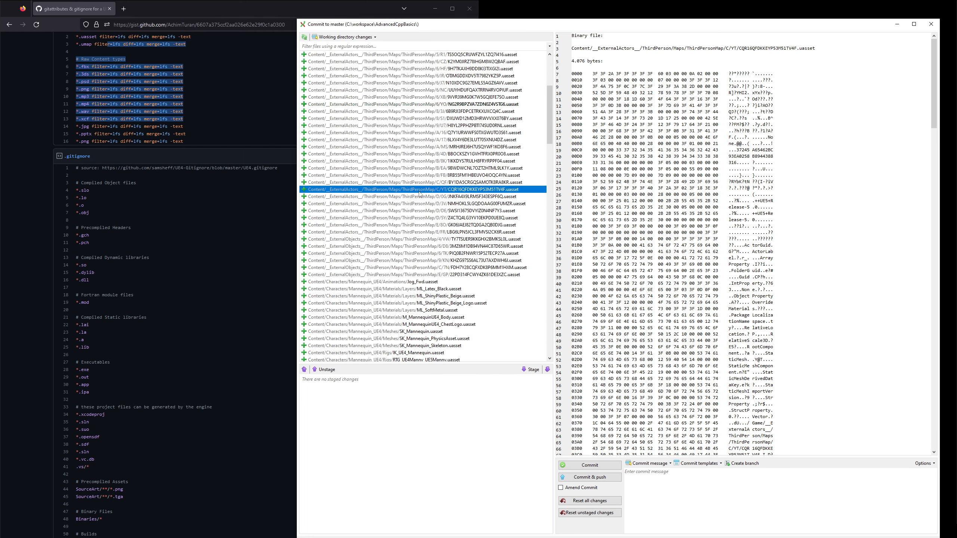
{"action": "key", "text": "ctrl+a"}
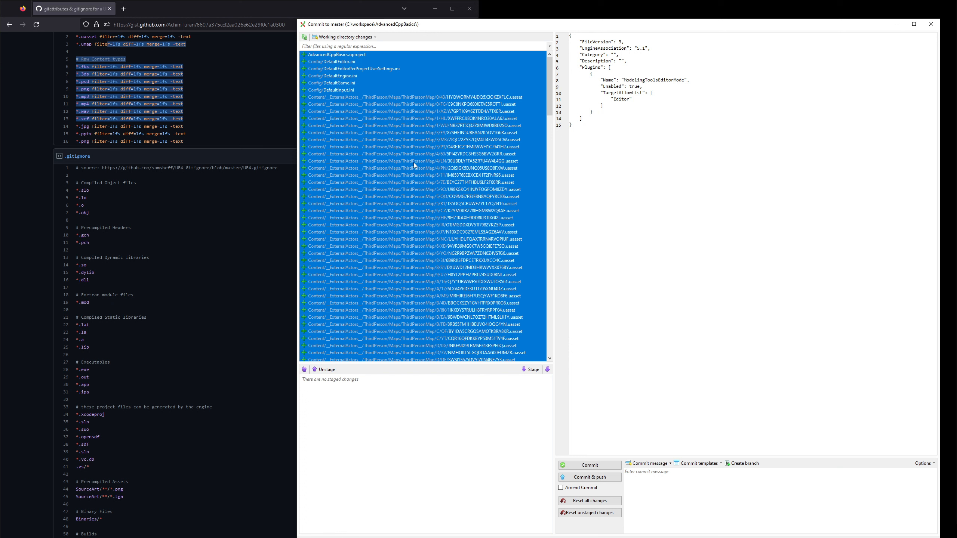
{"action": "right_click", "coordinate": [398, 148]}
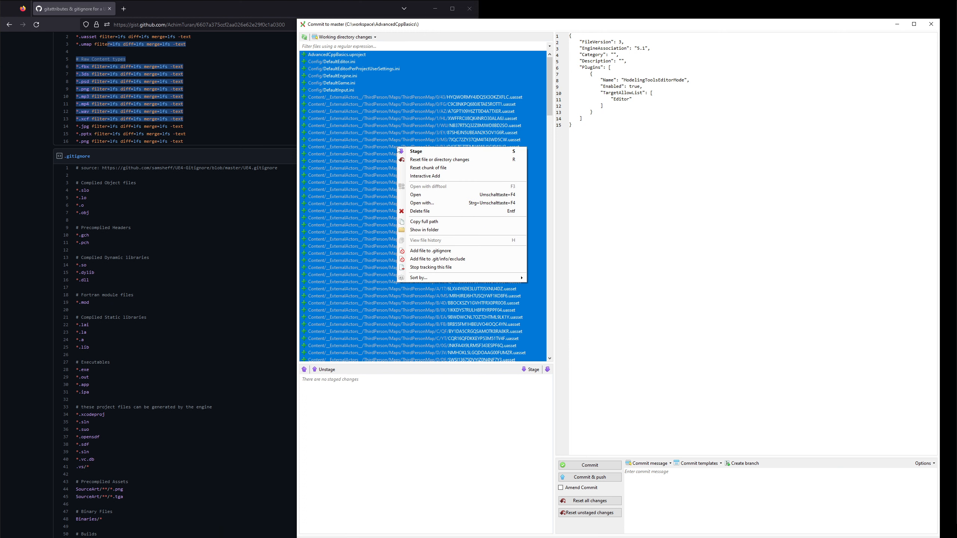
{"action": "left_click", "coordinate": [414, 151]}
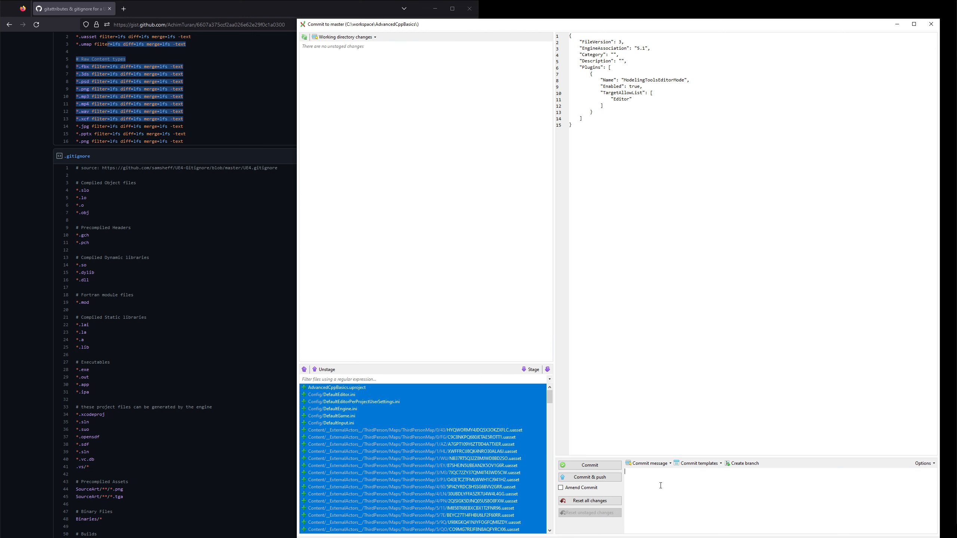
Commit the staged project files with the message "Add third person template", dismiss the process report and close the commit window.
{"action": "type", "text": "dd thi"}
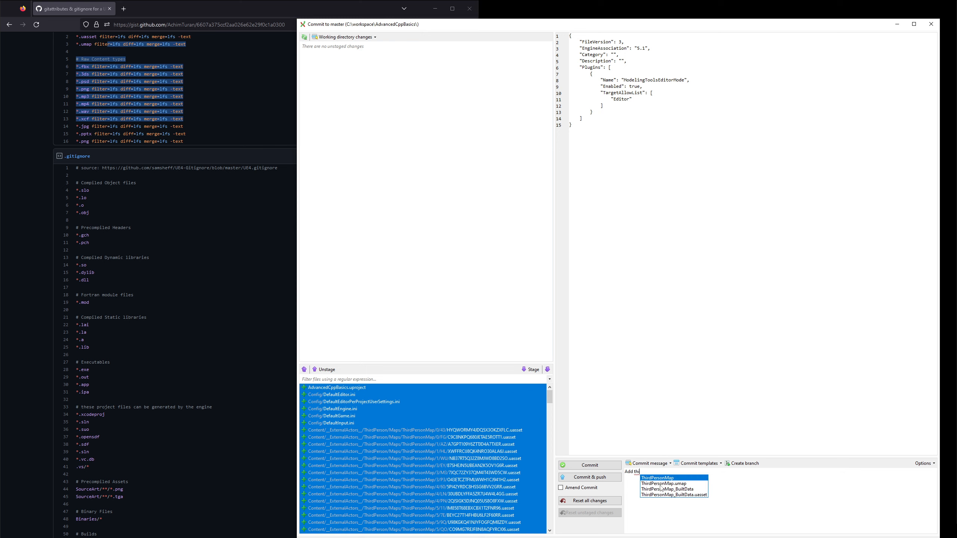
{"action": "type", "text": "rd person template"}
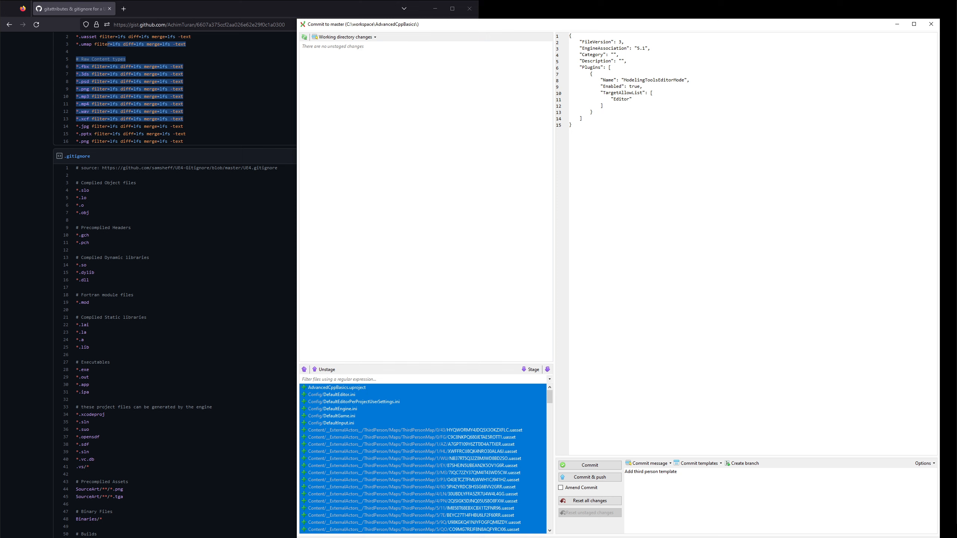
{"action": "left_click", "coordinate": [590, 464]}
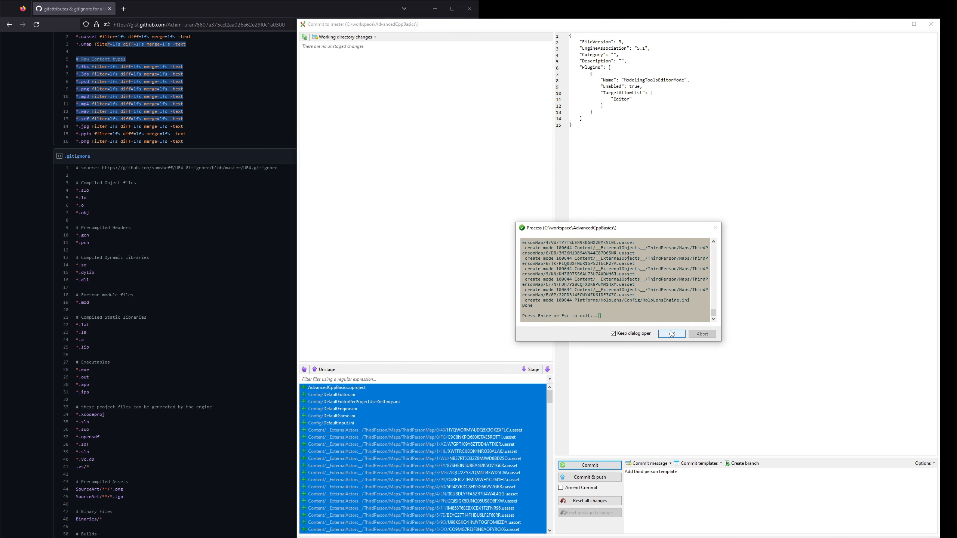
{"action": "left_click", "coordinate": [671, 333]}
{"action": "left_click", "coordinate": [930, 24]}
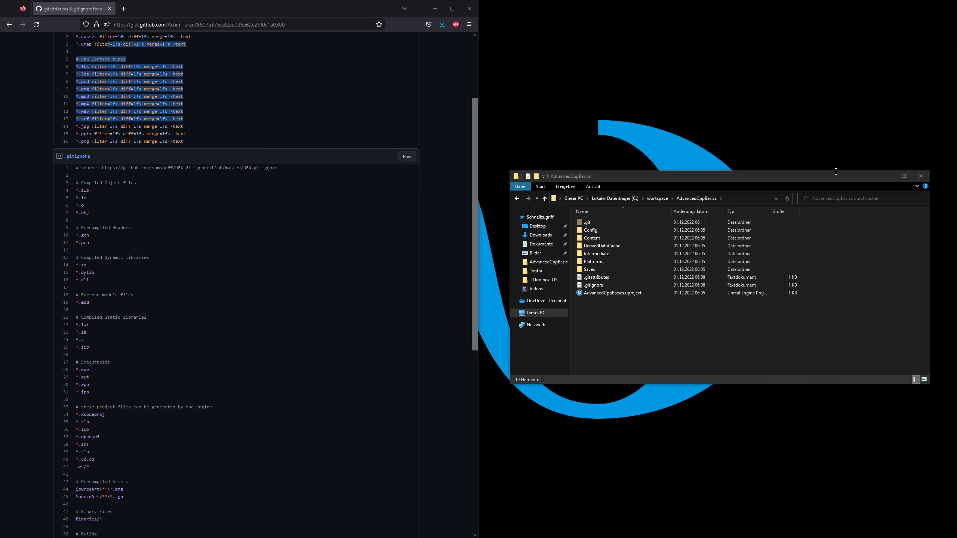
Open the AdvancedCppBasics repository in Git Extensions and view the "Initial repository setup" and "Add third person template" commits.
{"action": "right_click", "coordinate": [642, 323]}
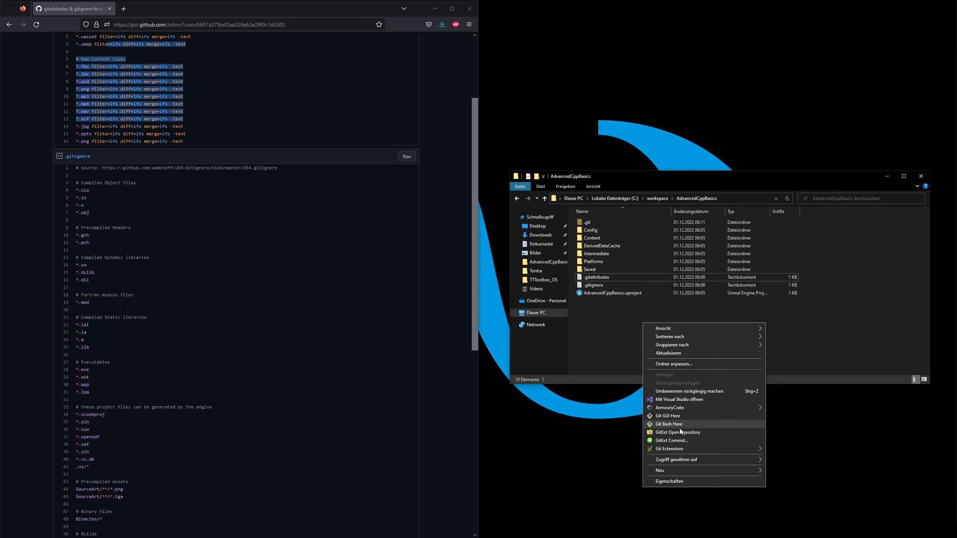
{"action": "left_click", "coordinate": [697, 431]}
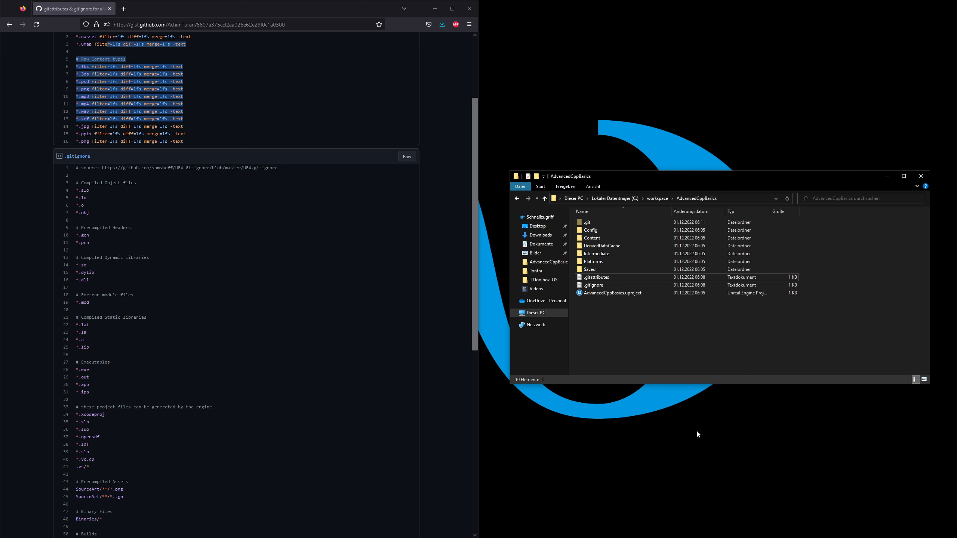
{"action": "left_click", "coordinate": [150, 66]}
{"action": "left_click", "coordinate": [161, 56]}
{"action": "left_click", "coordinate": [148, 64]}
{"action": "left_click", "coordinate": [157, 56]}
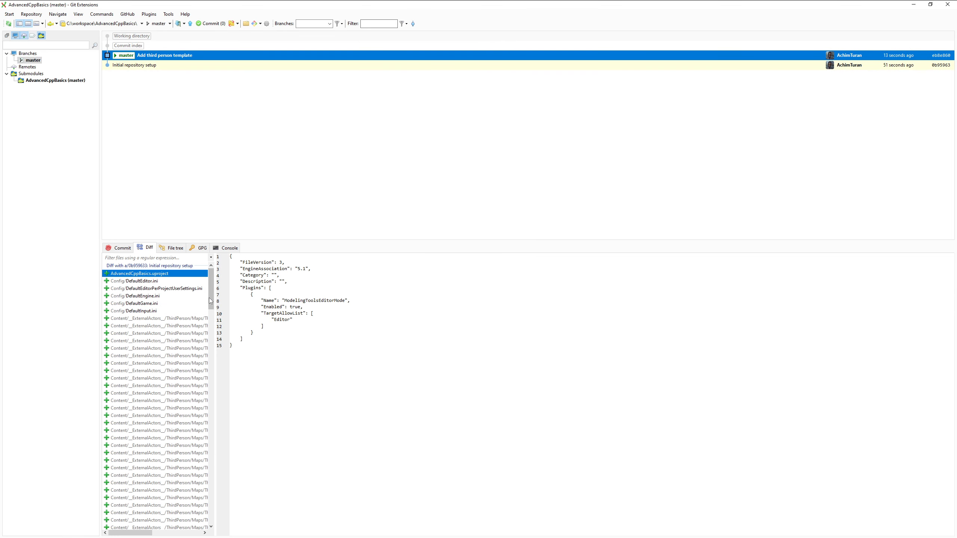
Examine the diffs of several .uasset files, DefaultInput.ini and the initial commit's .gitattributes, and close the repository window.
{"action": "left_click_drag", "start_coordinate": [214, 290], "coordinate": [331, 301]}
{"action": "left_click", "coordinate": [164, 333]}
{"action": "left_click", "coordinate": [189, 400]}
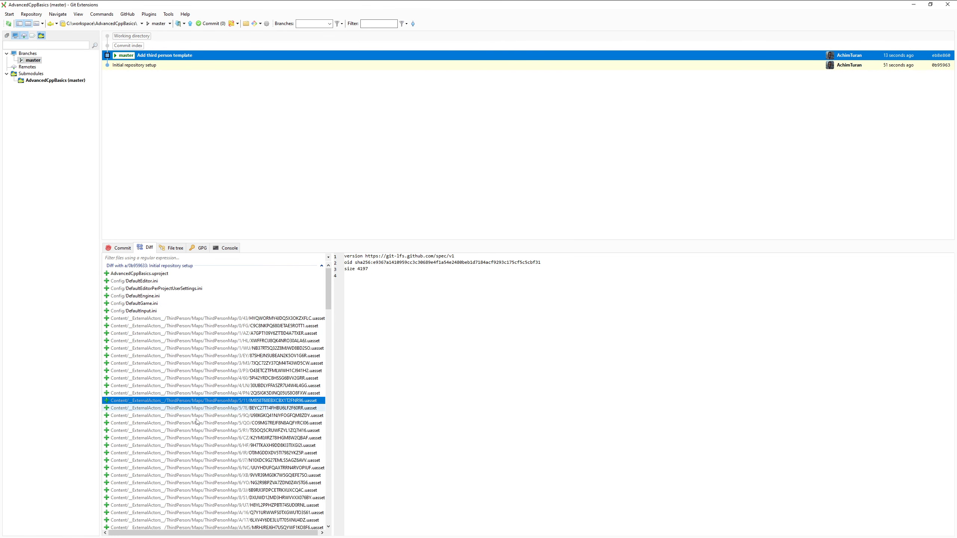
{"action": "left_click", "coordinate": [211, 453]}
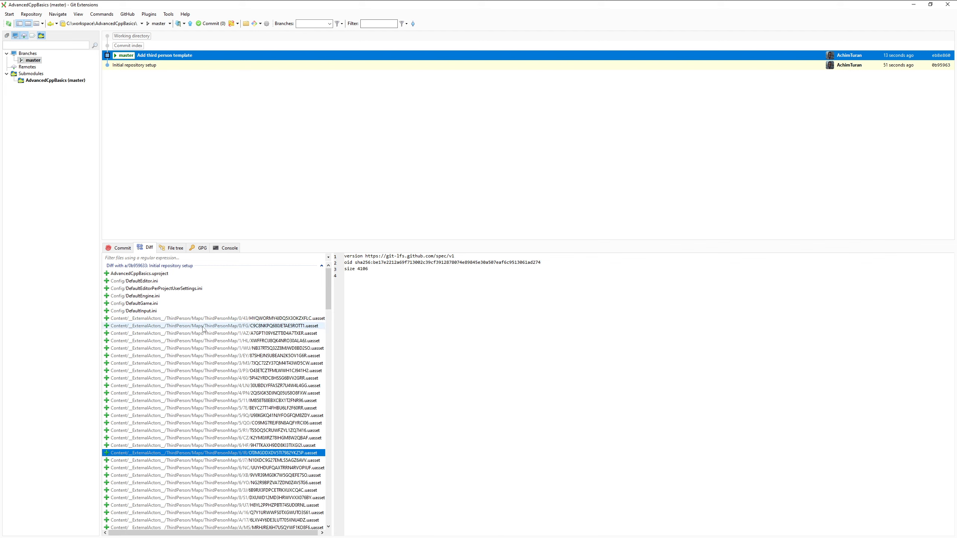
{"action": "left_click", "coordinate": [188, 311]}
{"action": "scroll", "coordinate": [390, 332], "scroll_direction": "down", "scroll_amount": 20}
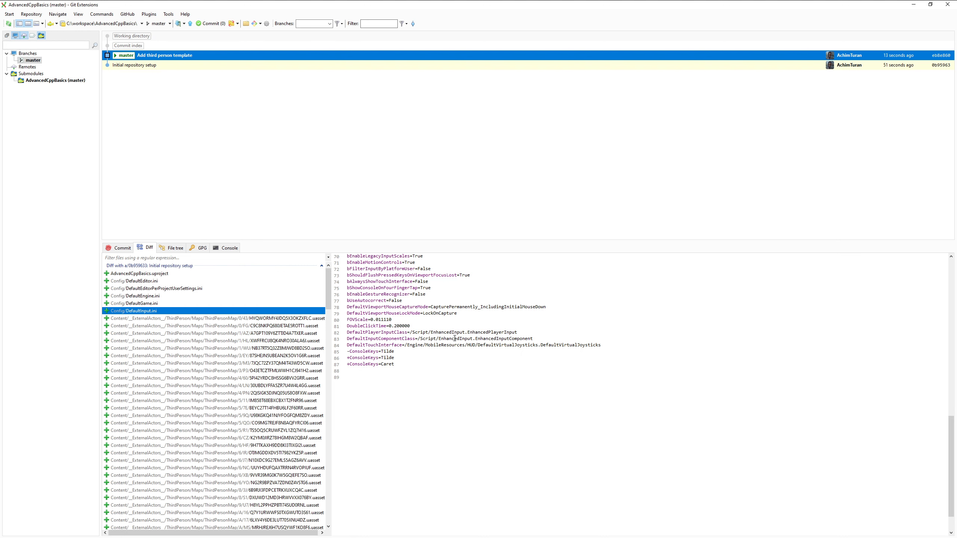
{"action": "left_click", "coordinate": [178, 65]}
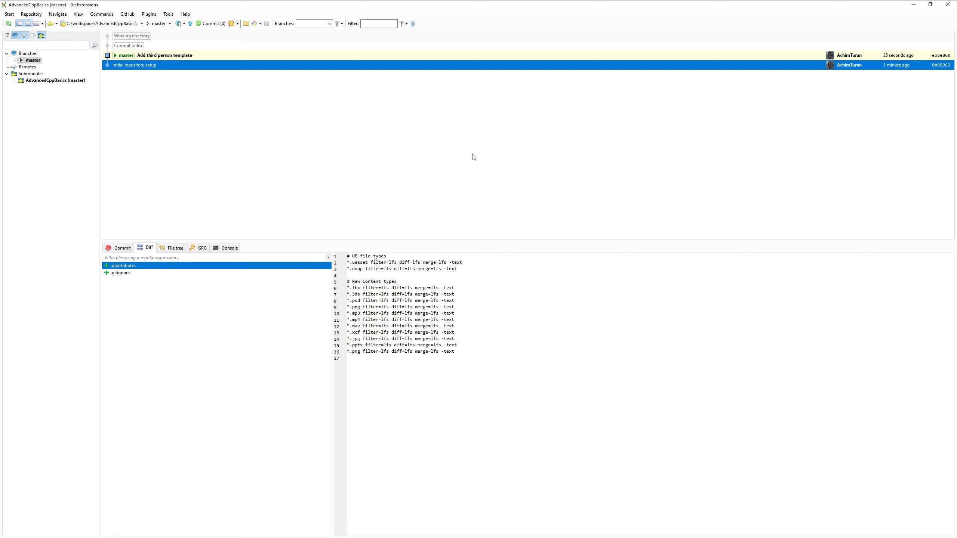
{"action": "left_click", "coordinate": [948, 5]}
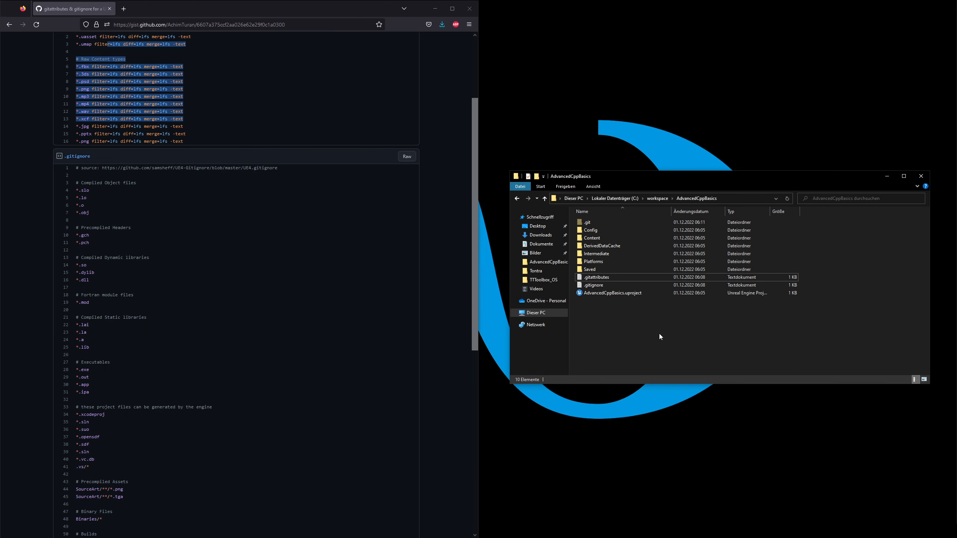